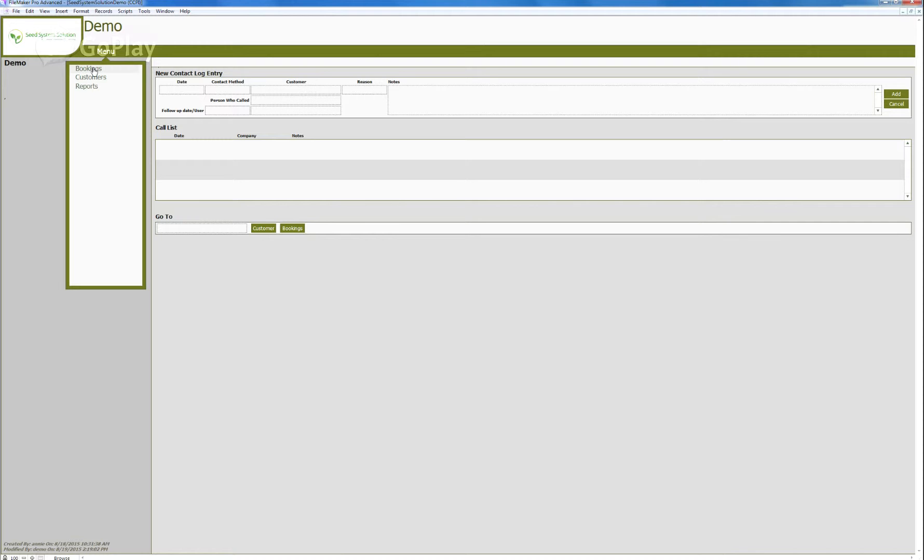
Open the Customers list, leaving the search criteria empty.
click(95, 68)
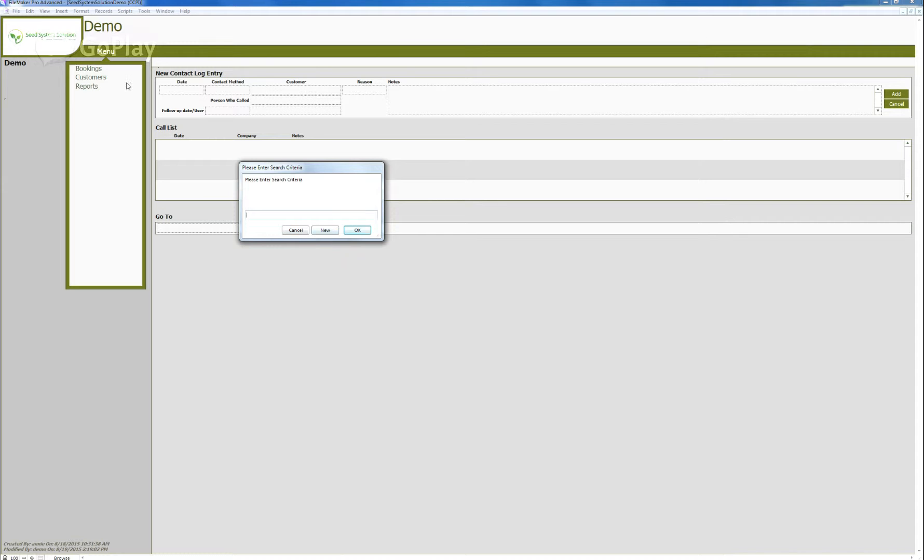
click(292, 230)
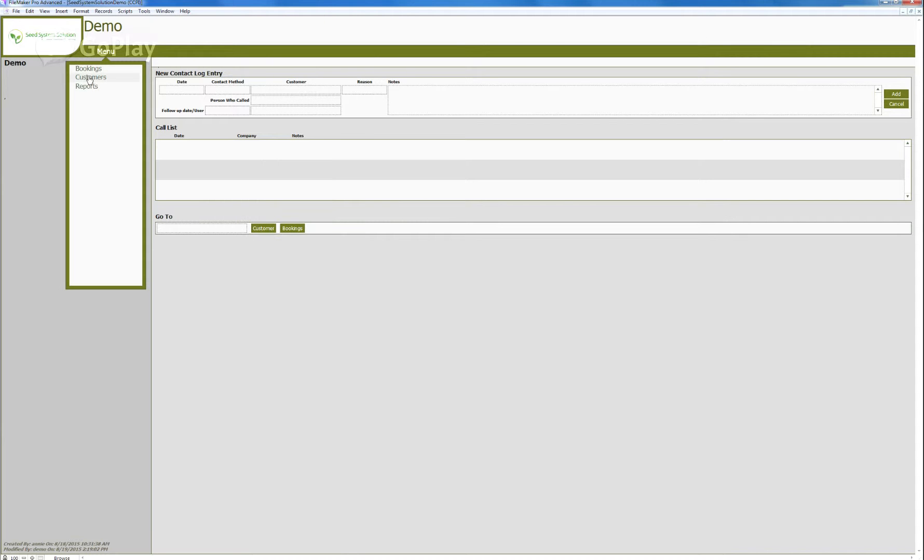
click(97, 79)
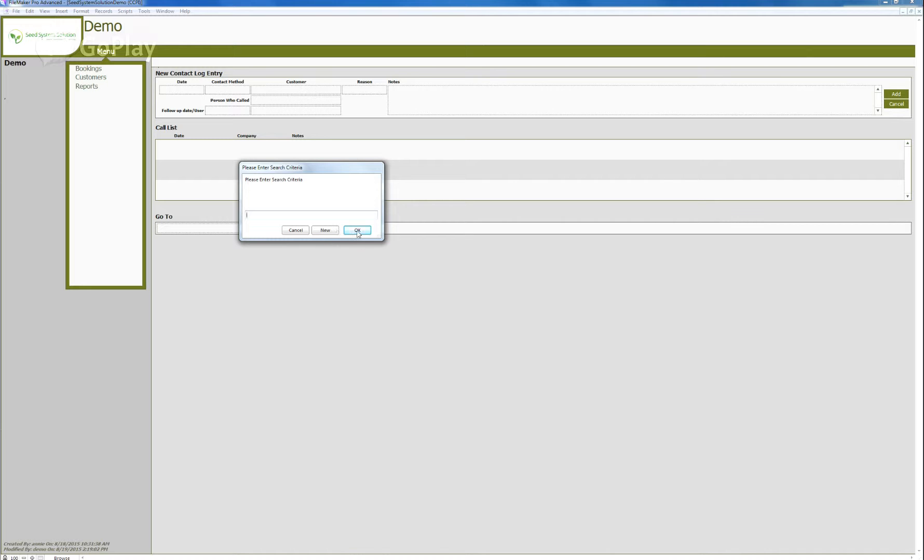
click(357, 231)
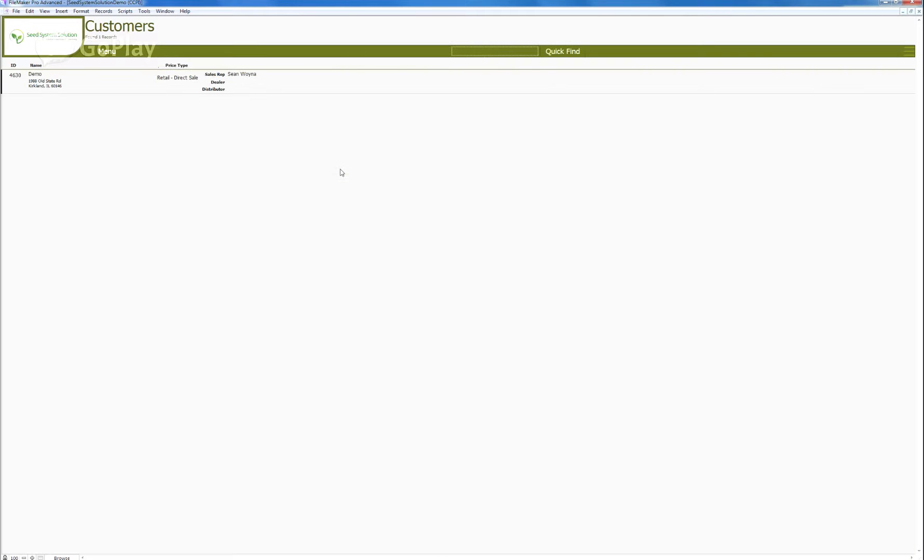
Open the Demo customer's record and add a new booking for it.
click(32, 77)
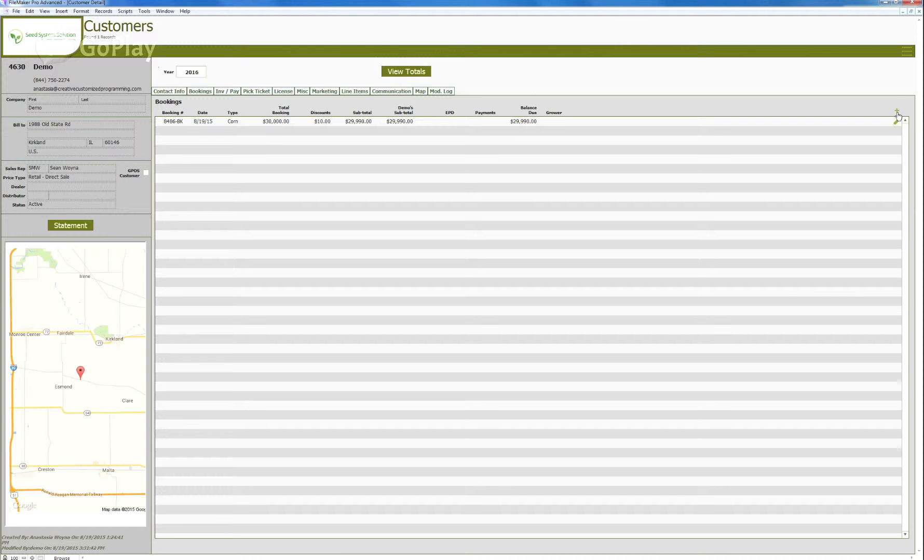
click(897, 114)
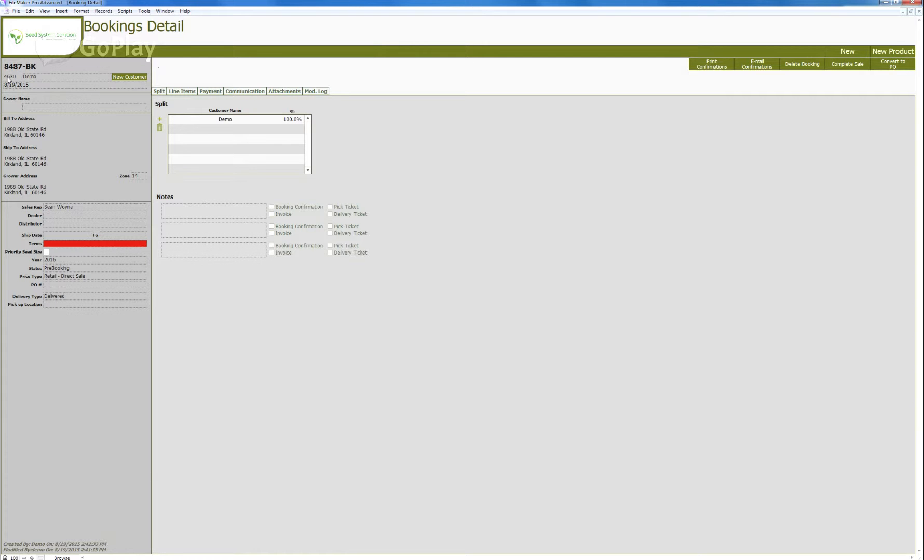
Inspect the booking's customer, date, grower name and ship-to address fields.
click(43, 79)
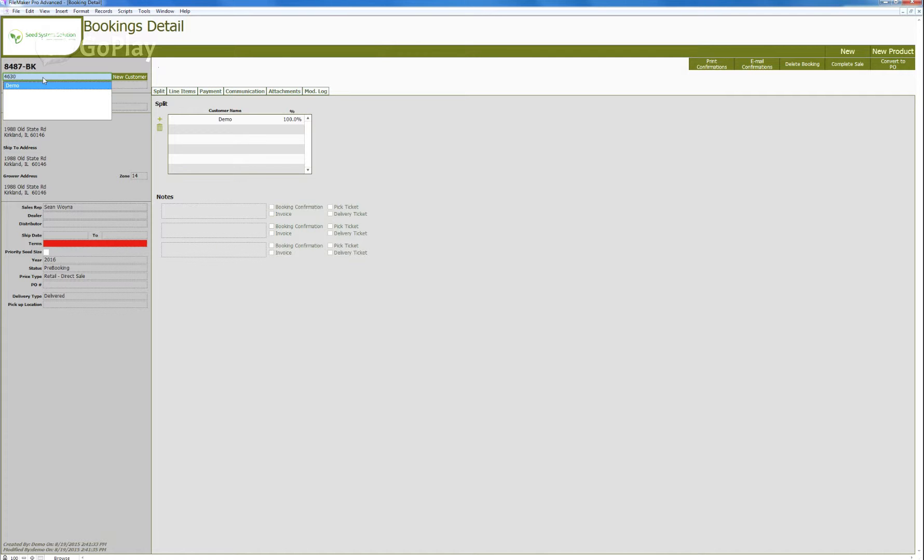
click(67, 68)
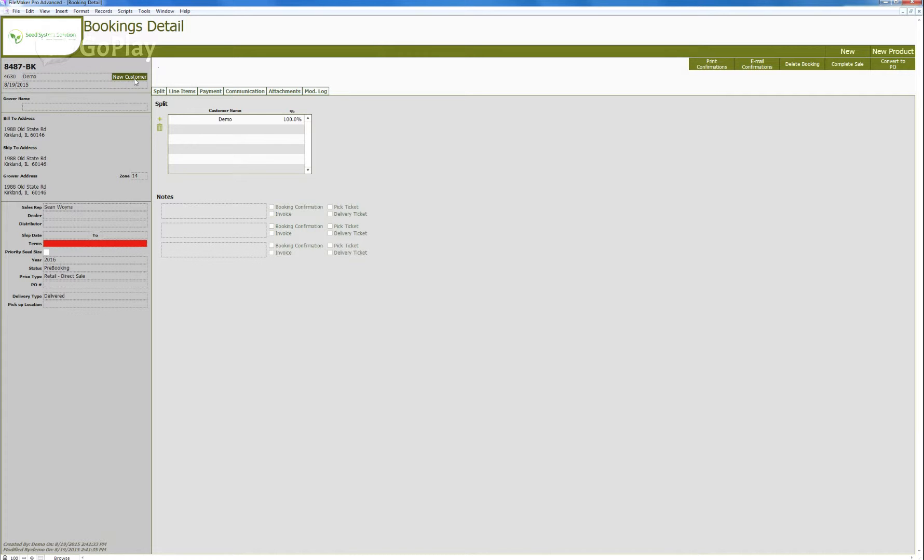
click(29, 86)
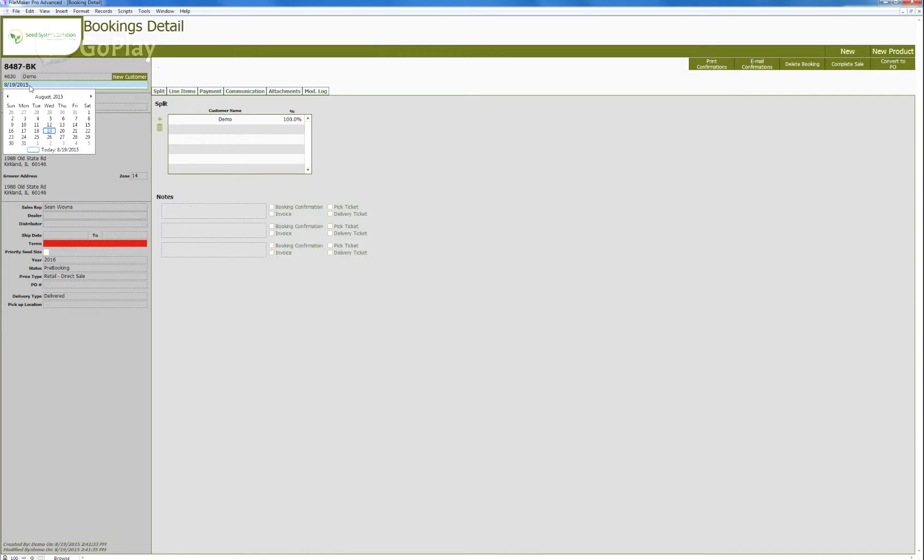
click(149, 101)
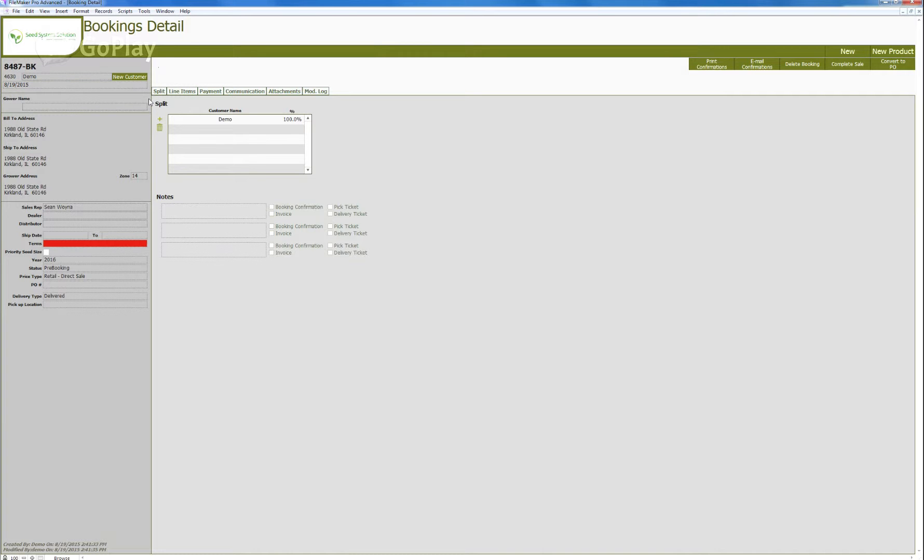
click(36, 108)
click(22, 164)
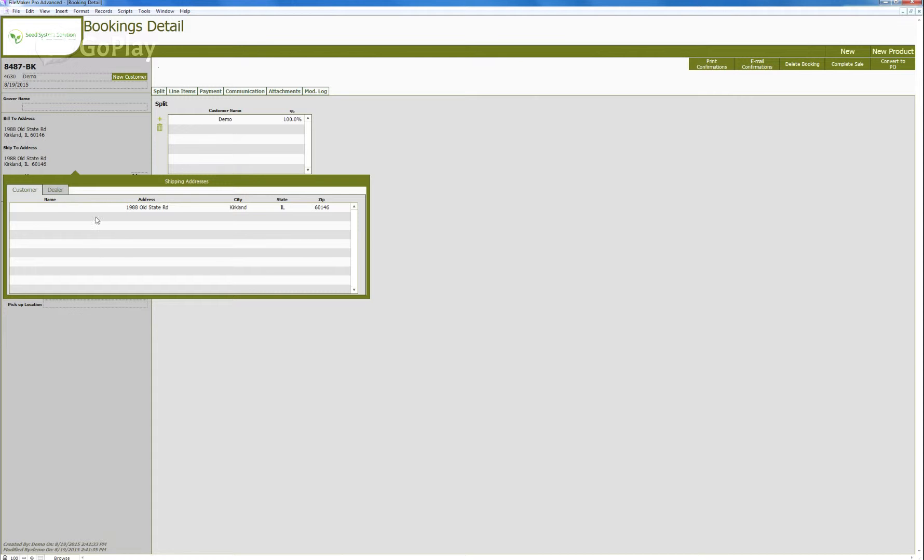
click(51, 163)
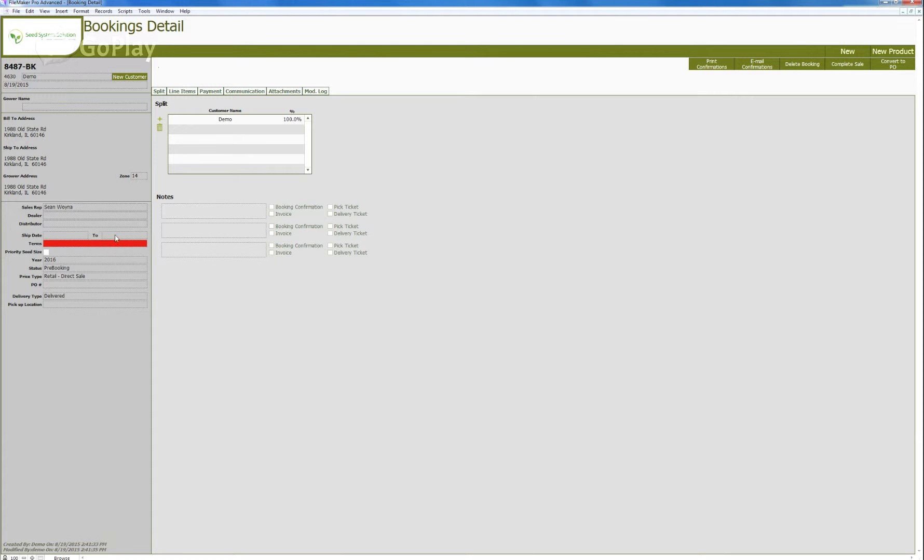
Set the booking's terms to June 30.
click(67, 249)
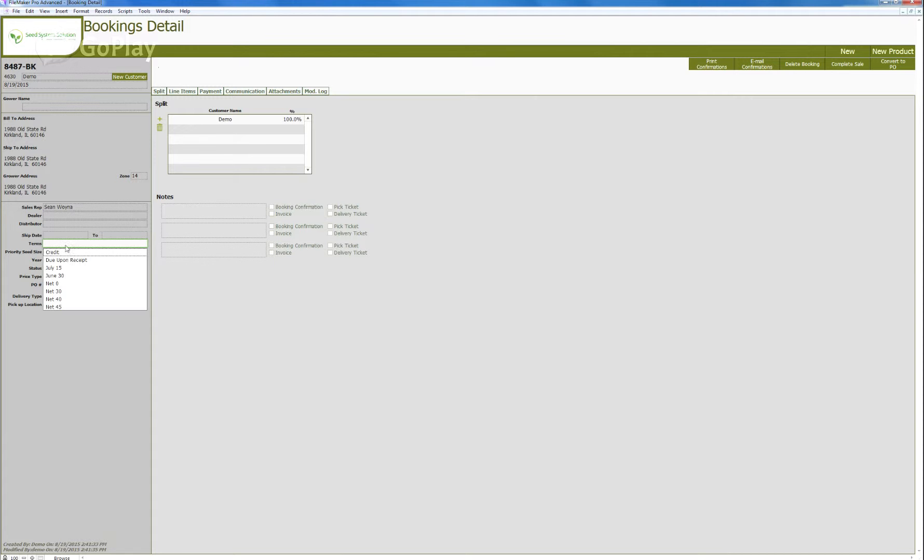
click(63, 276)
key(Tab)
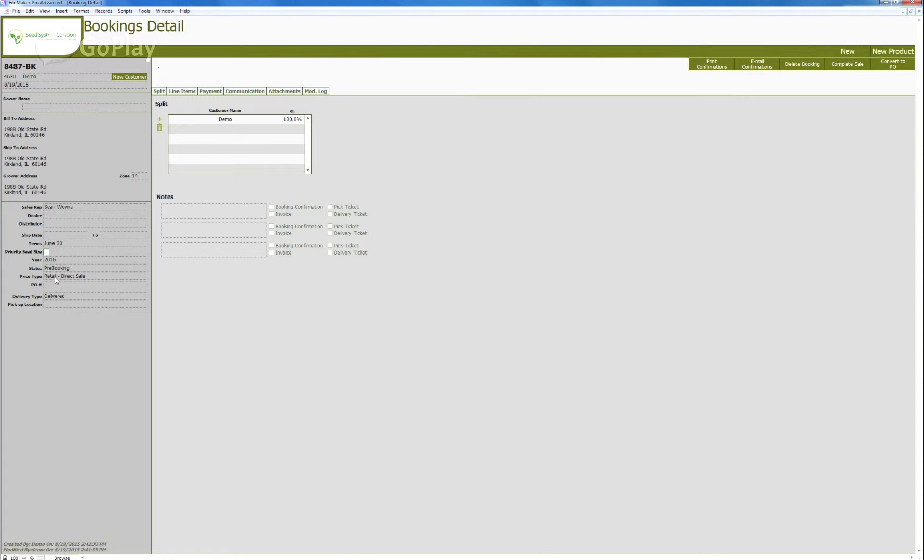
Review the price type and delivery type options for the booking.
click(55, 277)
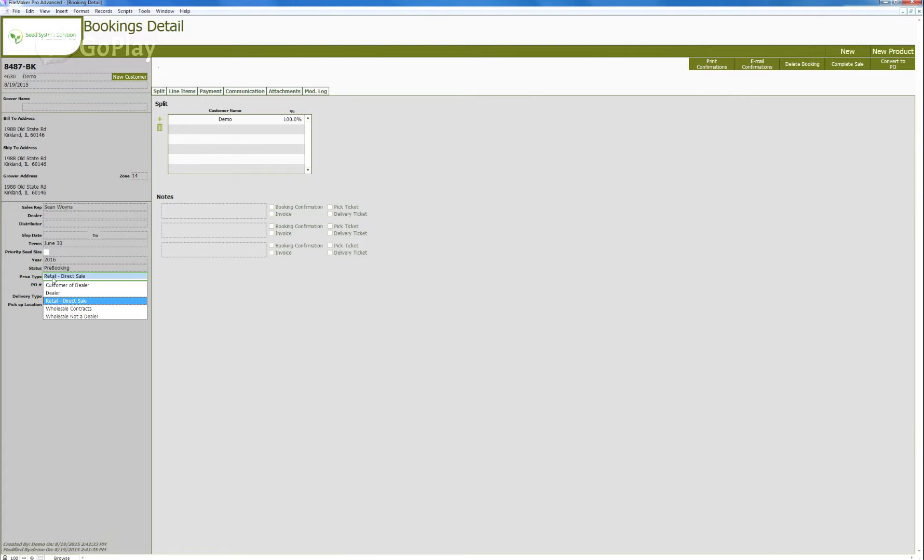
click(25, 286)
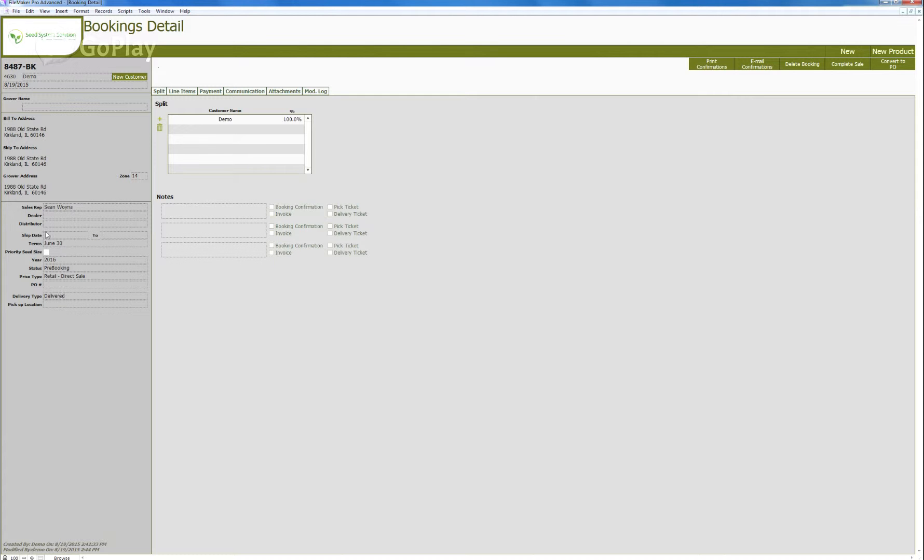
click(63, 297)
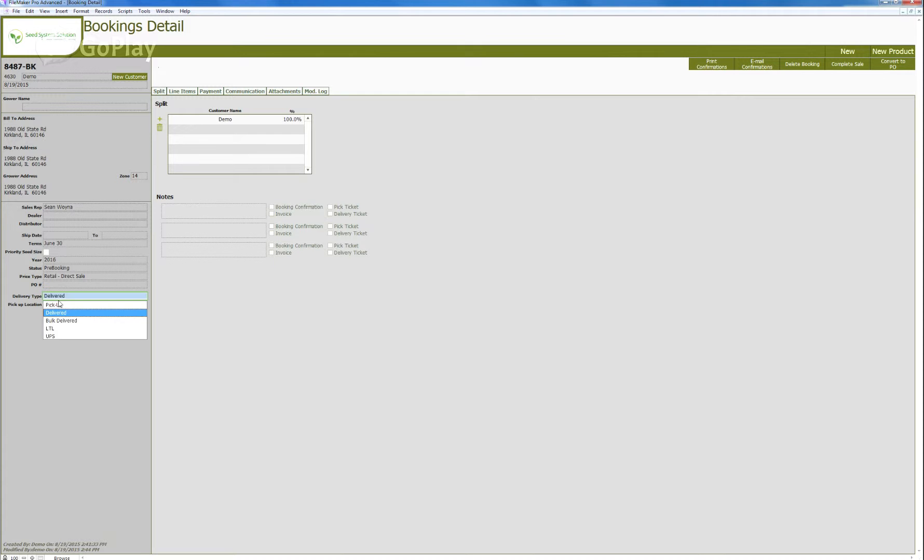
click(29, 341)
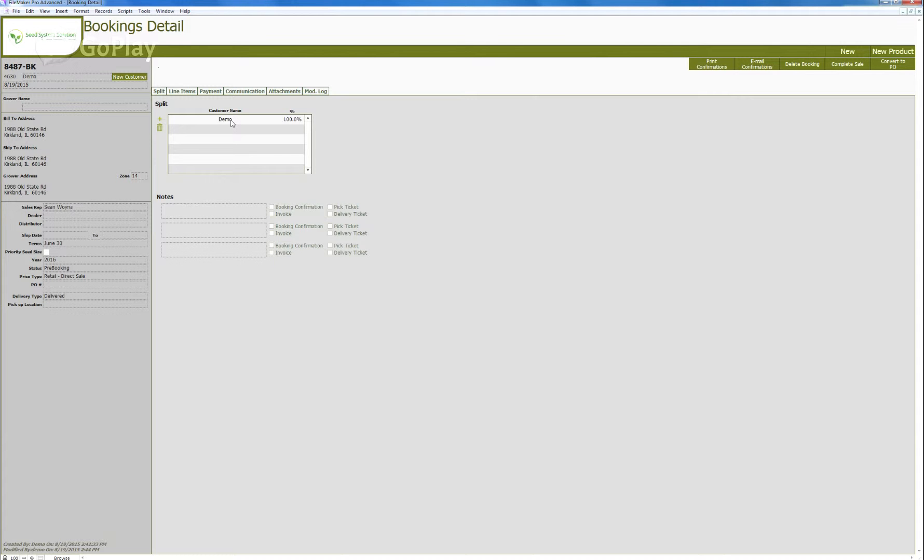
click(161, 119)
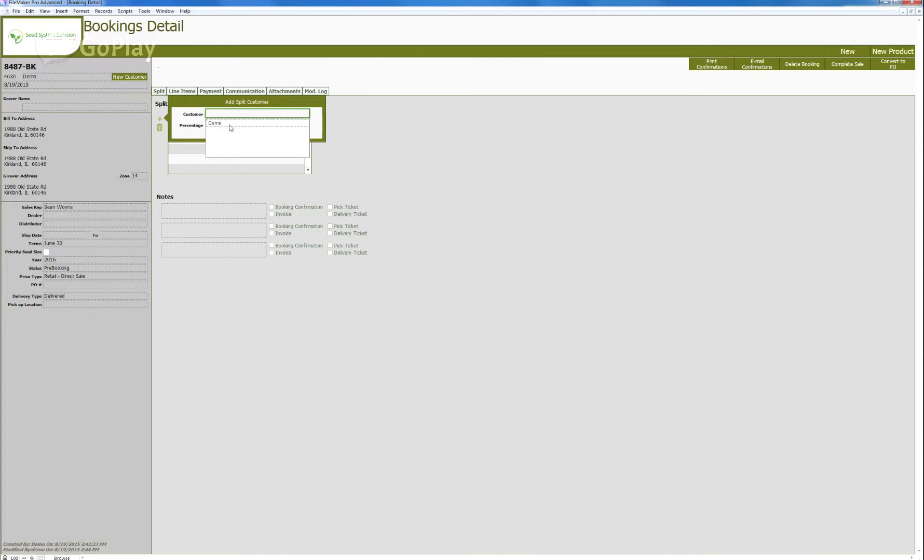
click(229, 127)
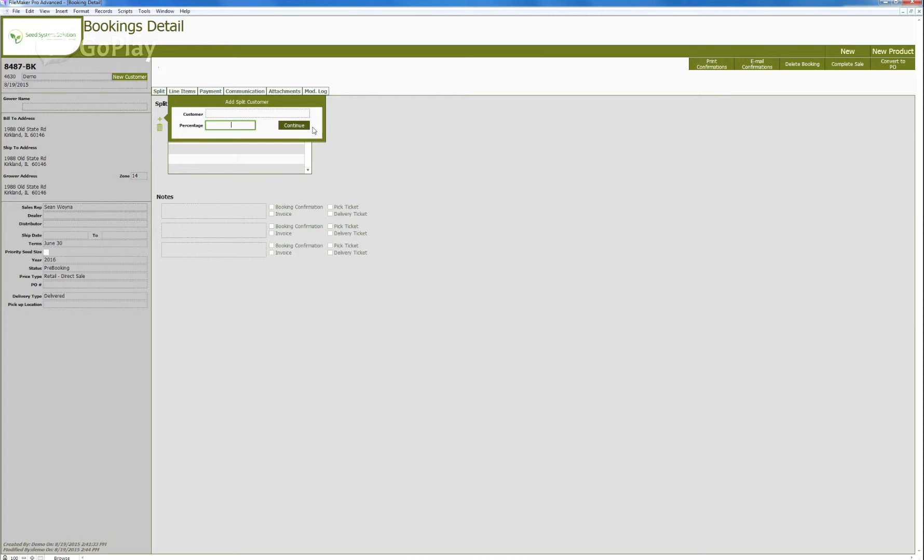
click(367, 130)
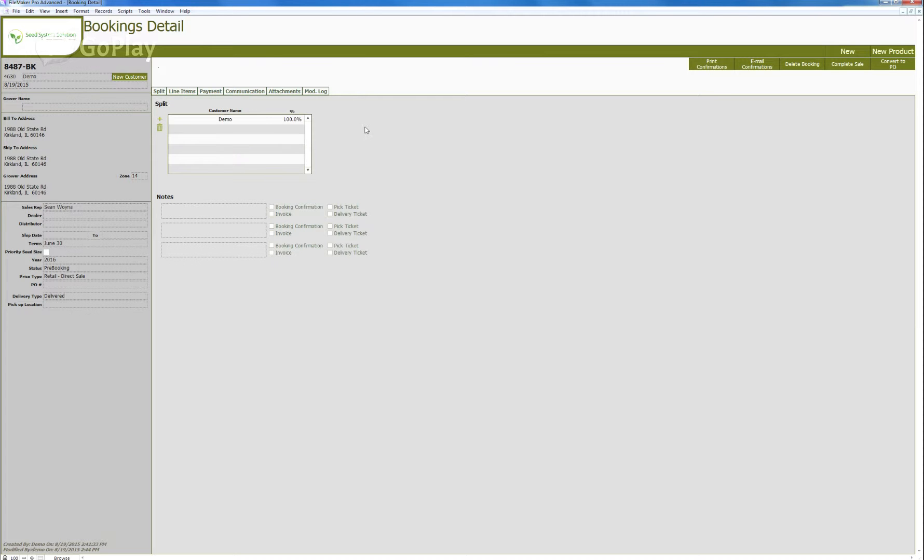
Switch from the booking's split entries to its line items.
click(284, 122)
click(231, 126)
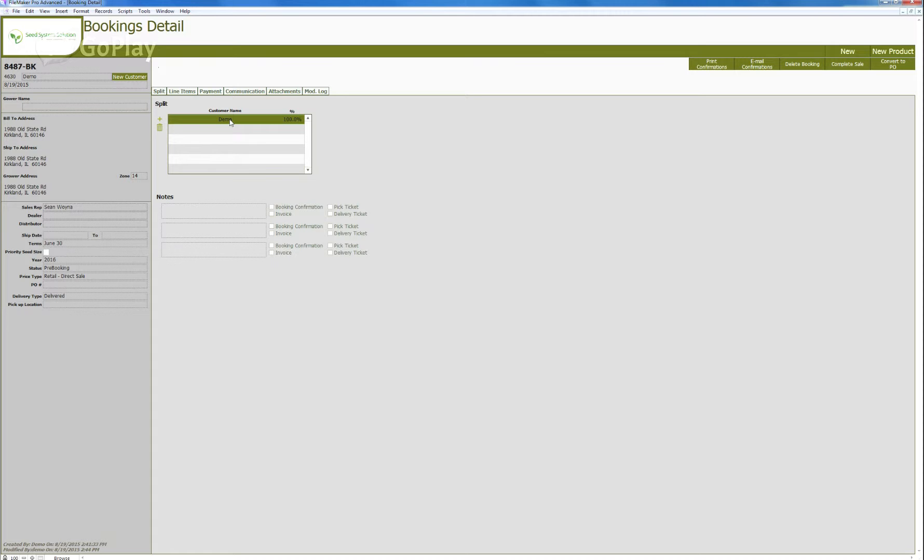
click(294, 120)
click(295, 121)
click(179, 94)
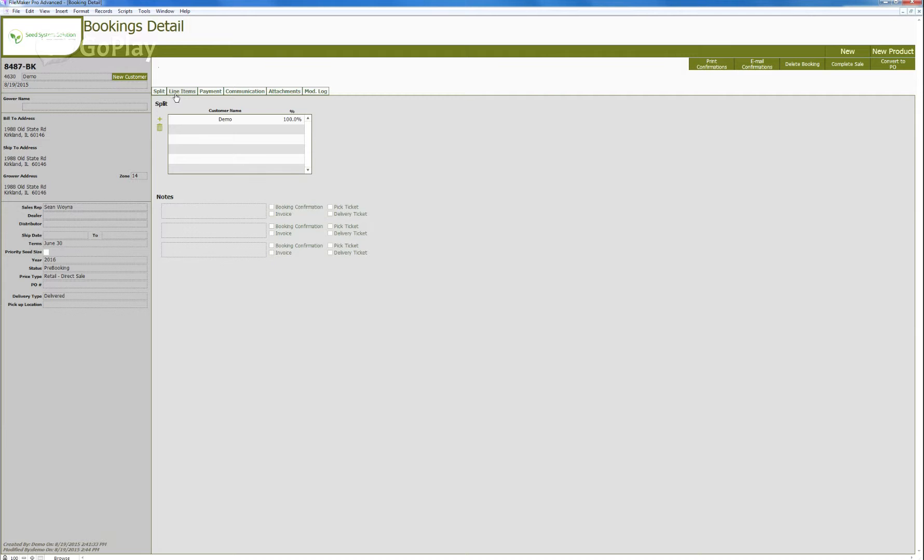
click(182, 93)
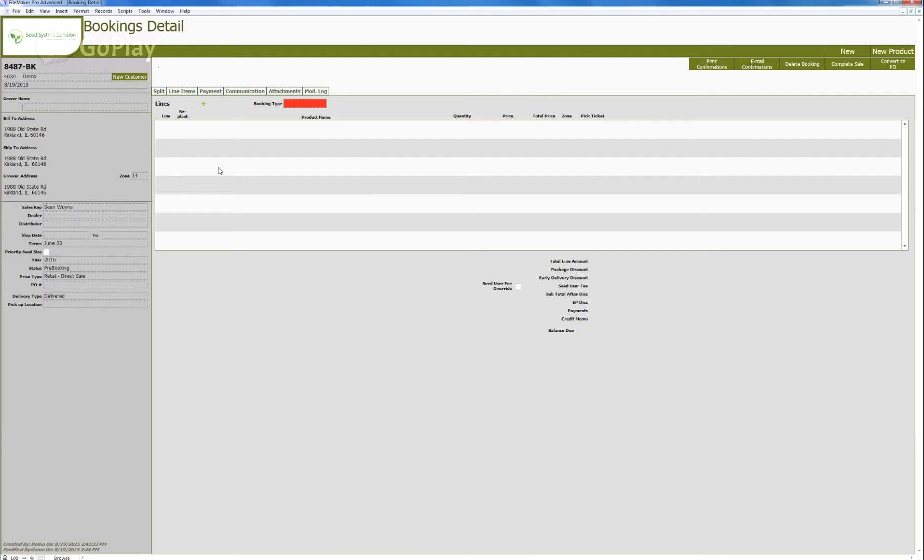
Set the booking type to Corn.
click(293, 106)
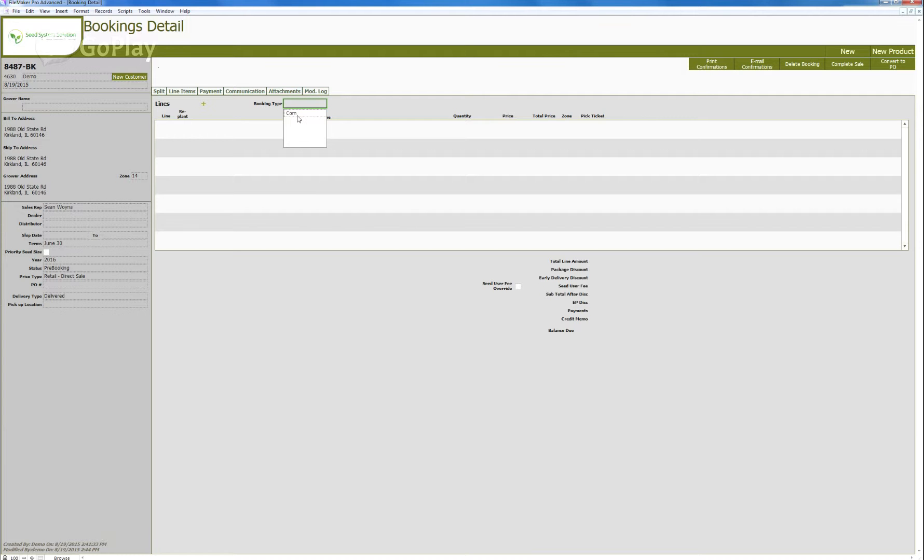
click(299, 114)
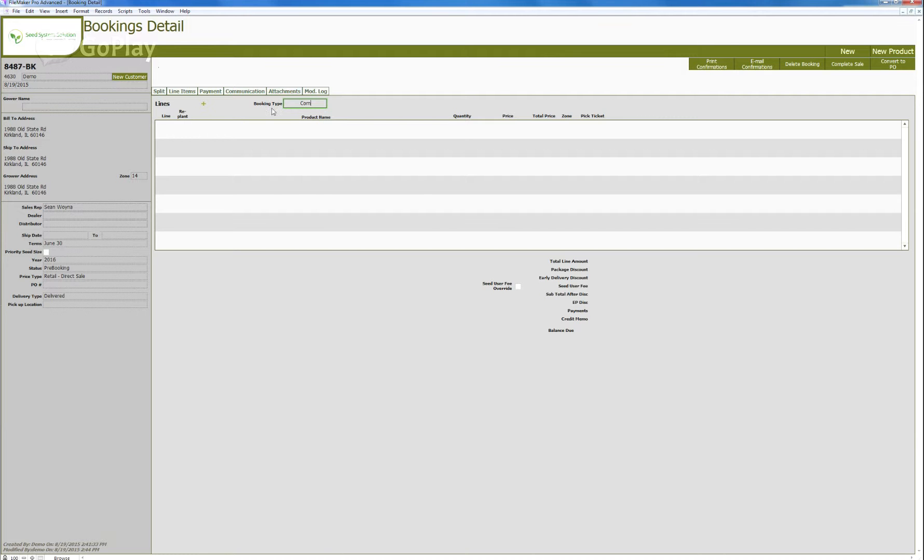
click(297, 143)
Start a new line and pick the product 1083.Conv.Corn...LR.Cruiser...Probox.unit by searching 1083.
click(204, 105)
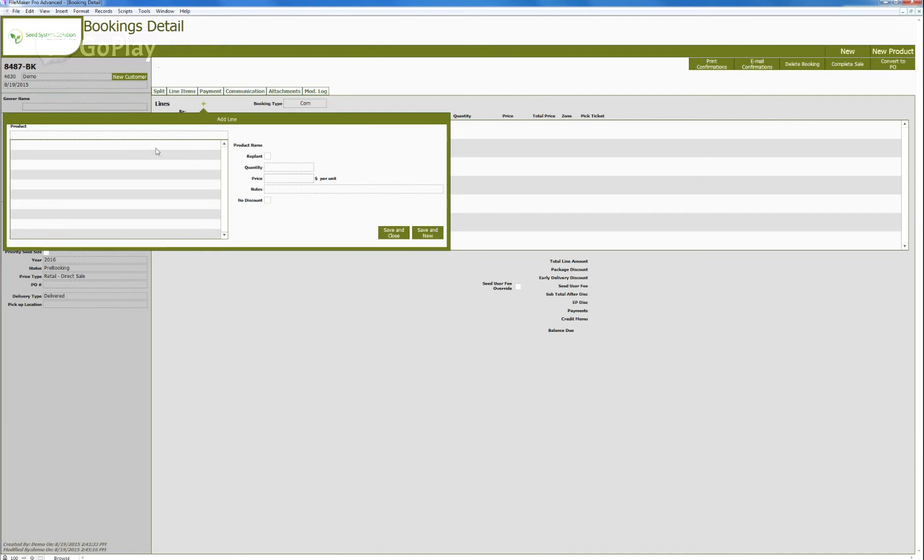
click(149, 136)
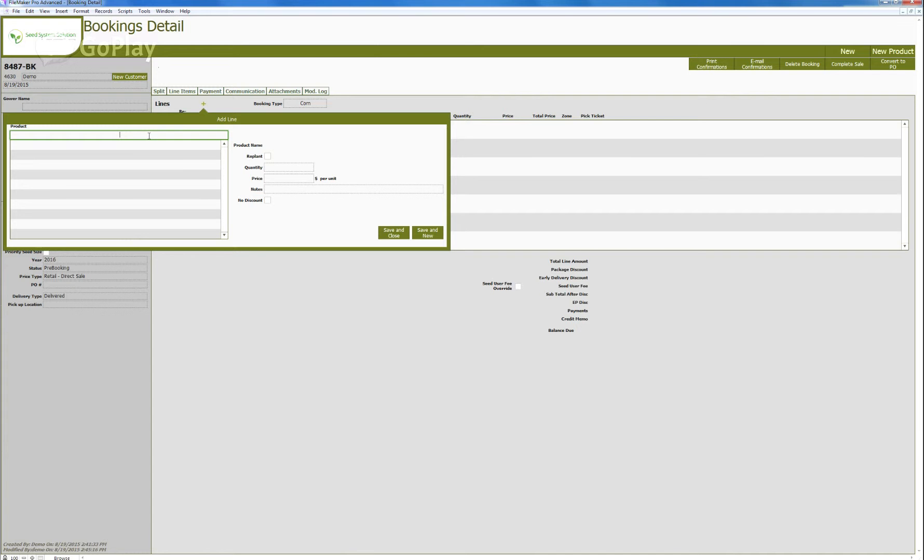
text(1083)
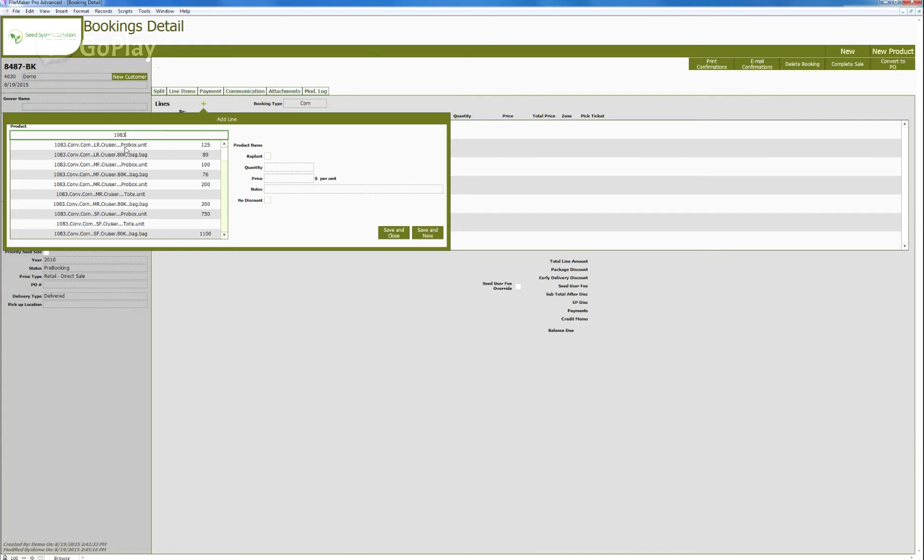
click(123, 146)
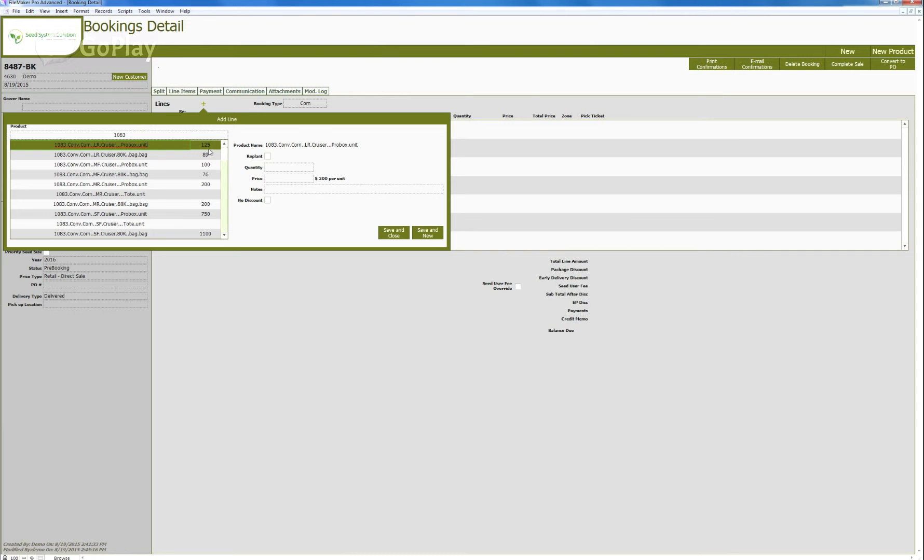
Enter a quantity of 100, save the line, and return to the customer's bookings.
click(275, 168)
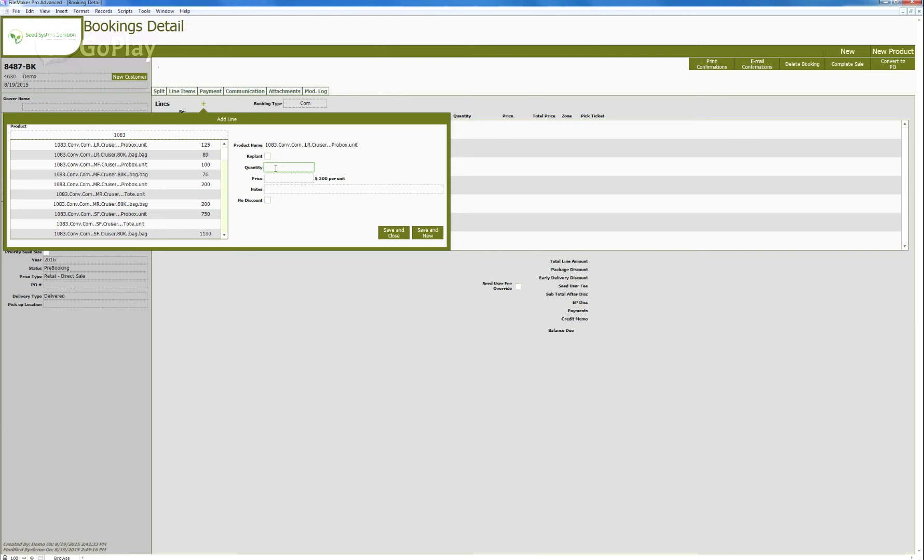
text(100)
click(293, 180)
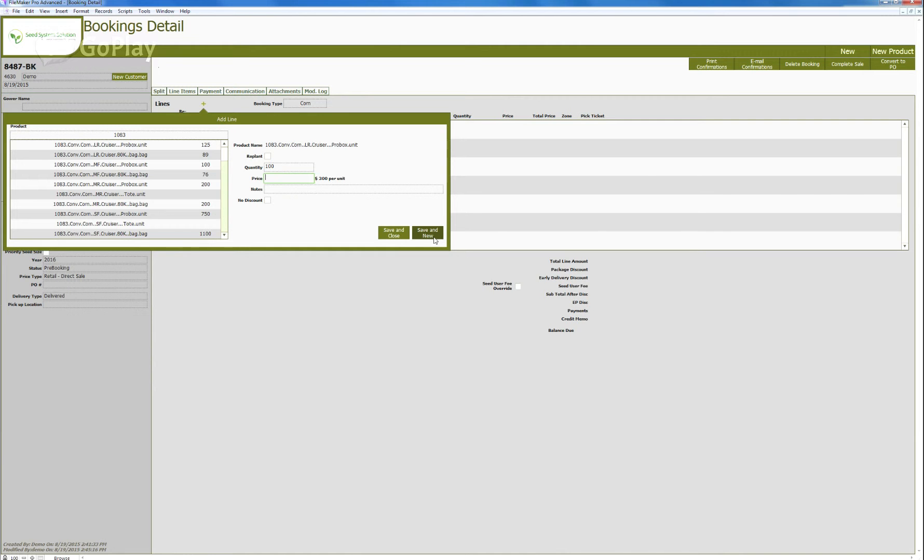
click(396, 236)
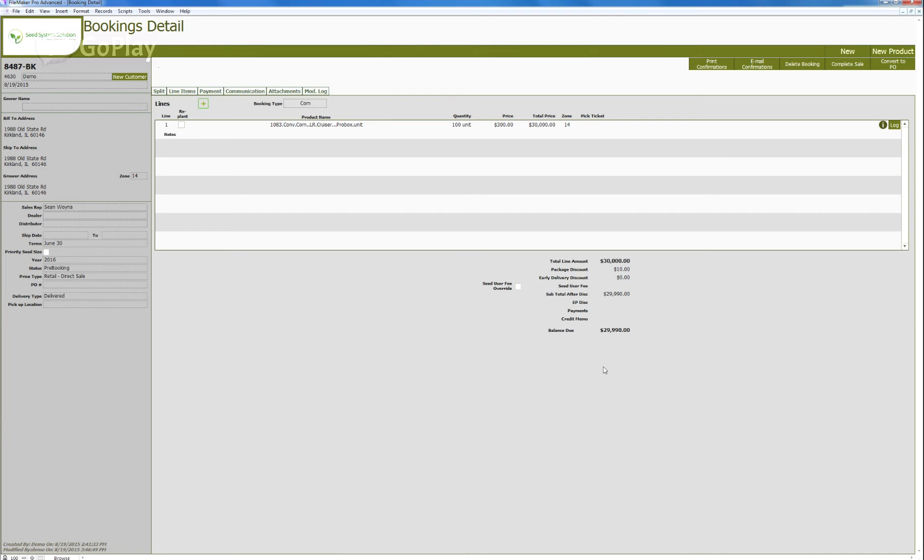
click(58, 46)
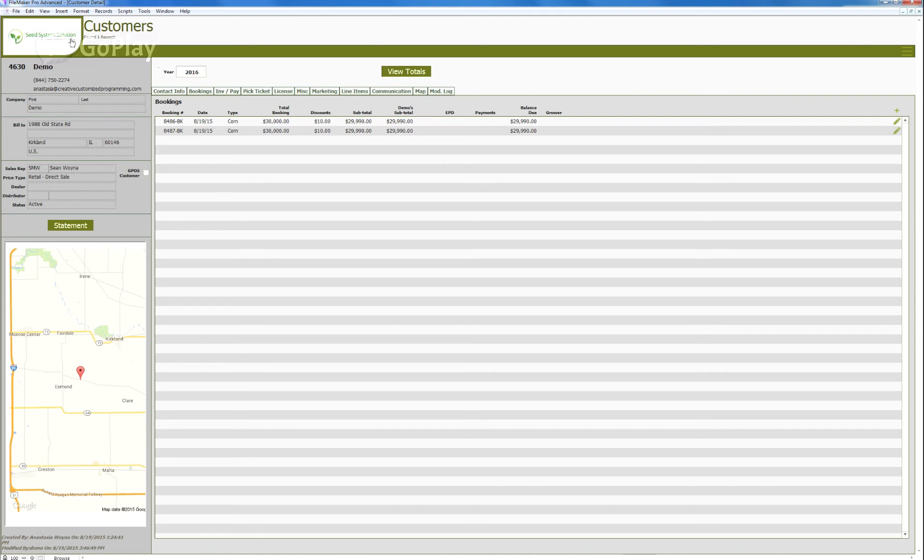